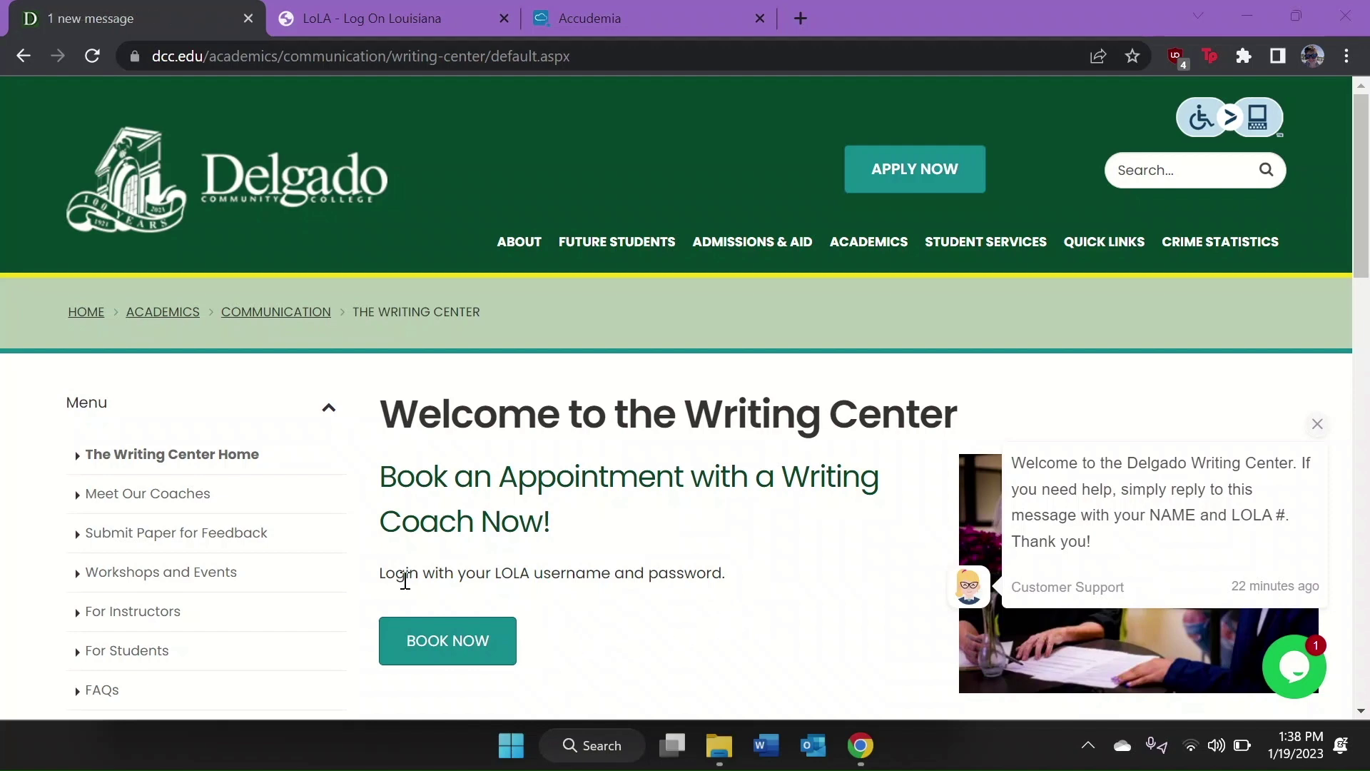
Step: Follow the Writing Center's BOOK NOW link to the LoLA sign-in page
{"action": "left_click", "coordinate": [453, 645]}
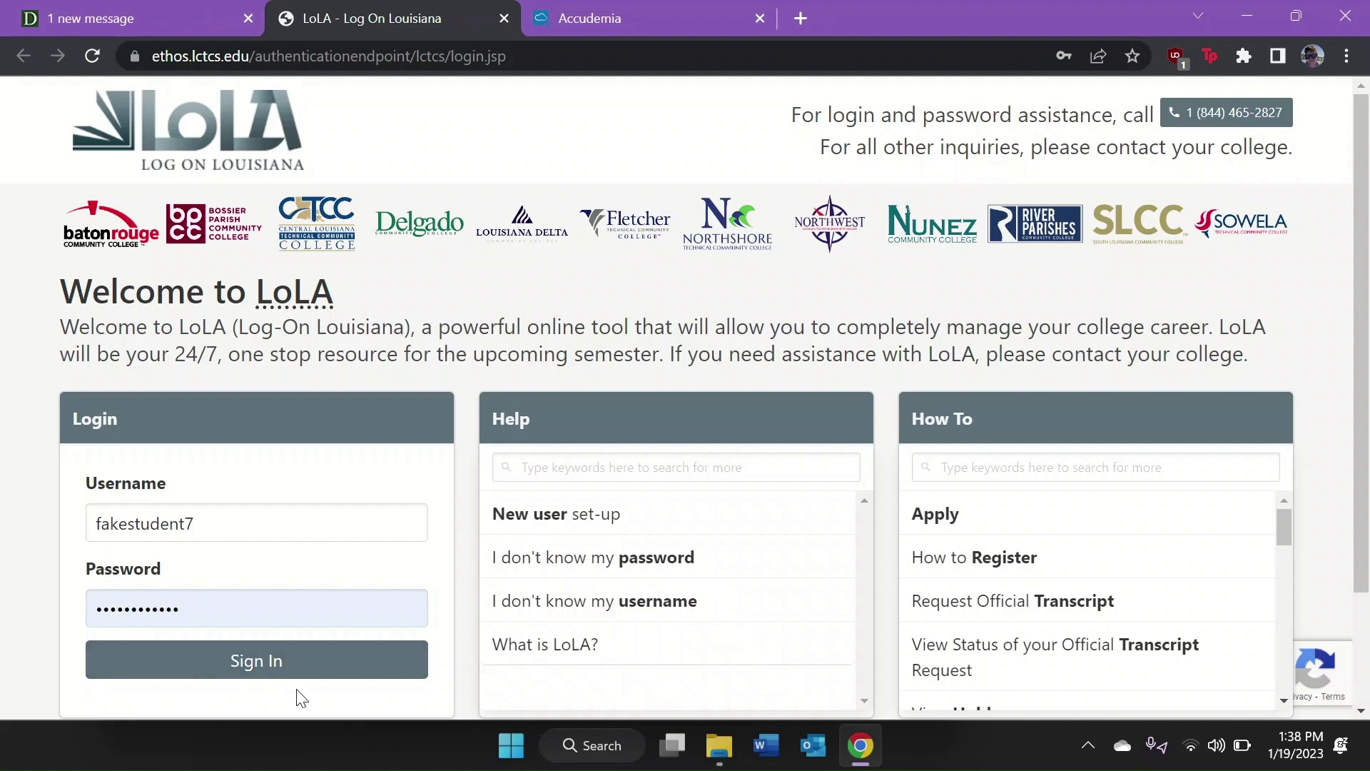
Step: Sign in to LoLA with the pre-filled credentials to reach the Accudemia portal
{"action": "left_click", "coordinate": [269, 665]}
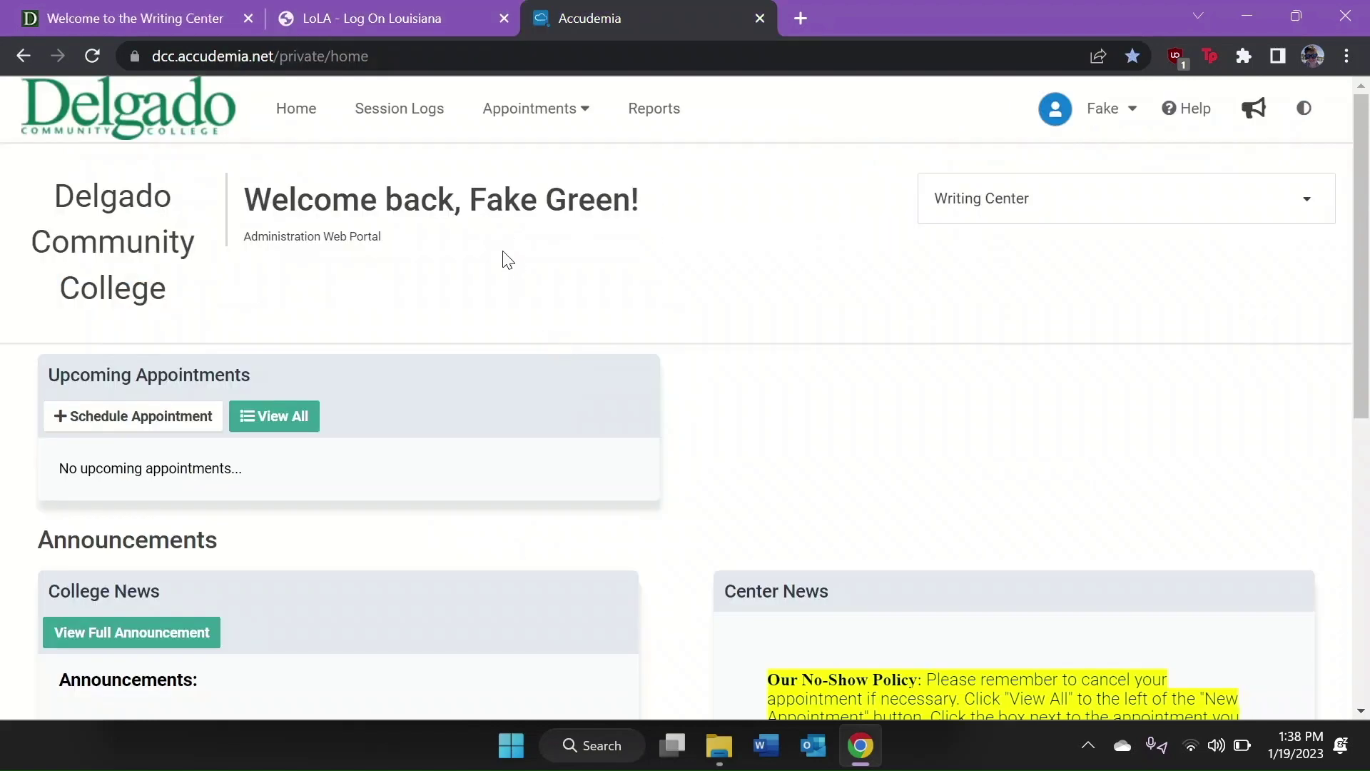
Step: Start a new appointment with the 01 - Face to Face Coaching (City Park Campus) service
{"action": "left_click", "coordinate": [143, 434]}
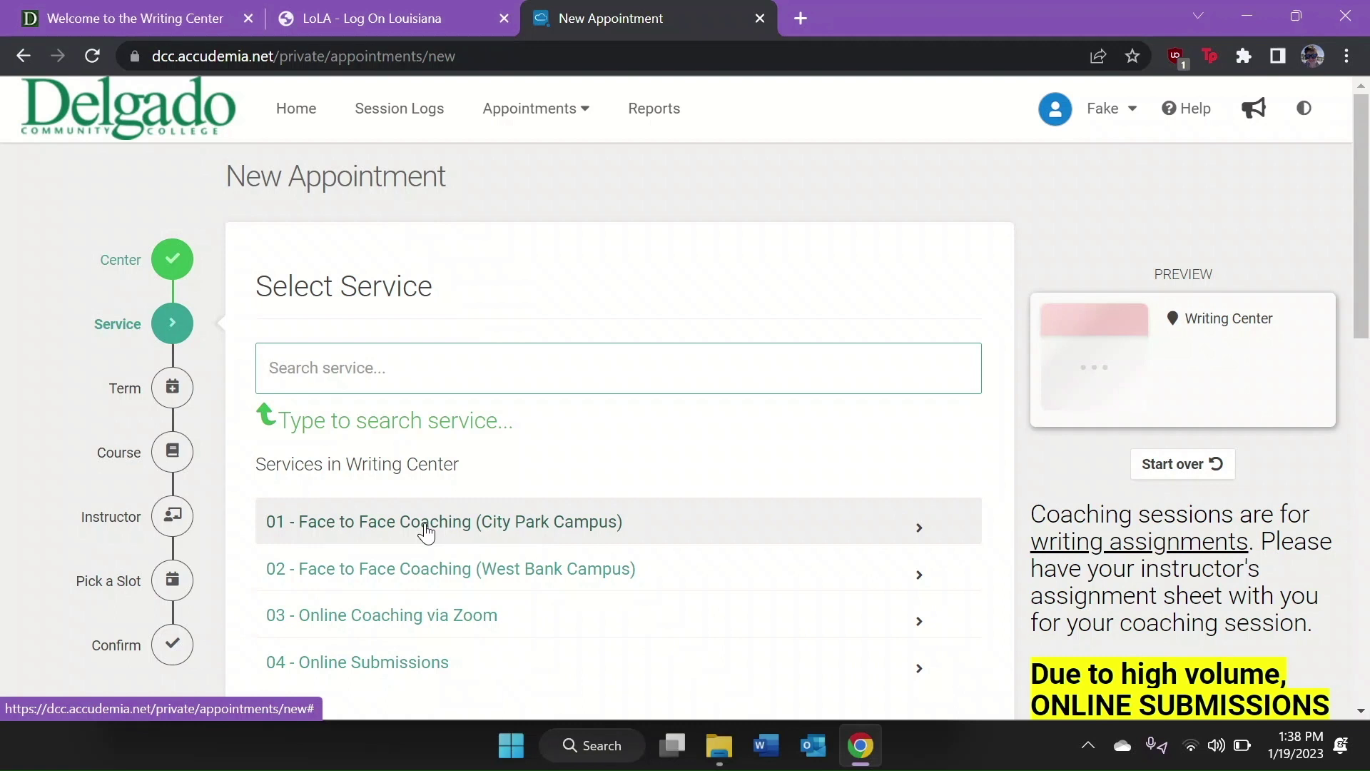
{"action": "left_click", "coordinate": [426, 529]}
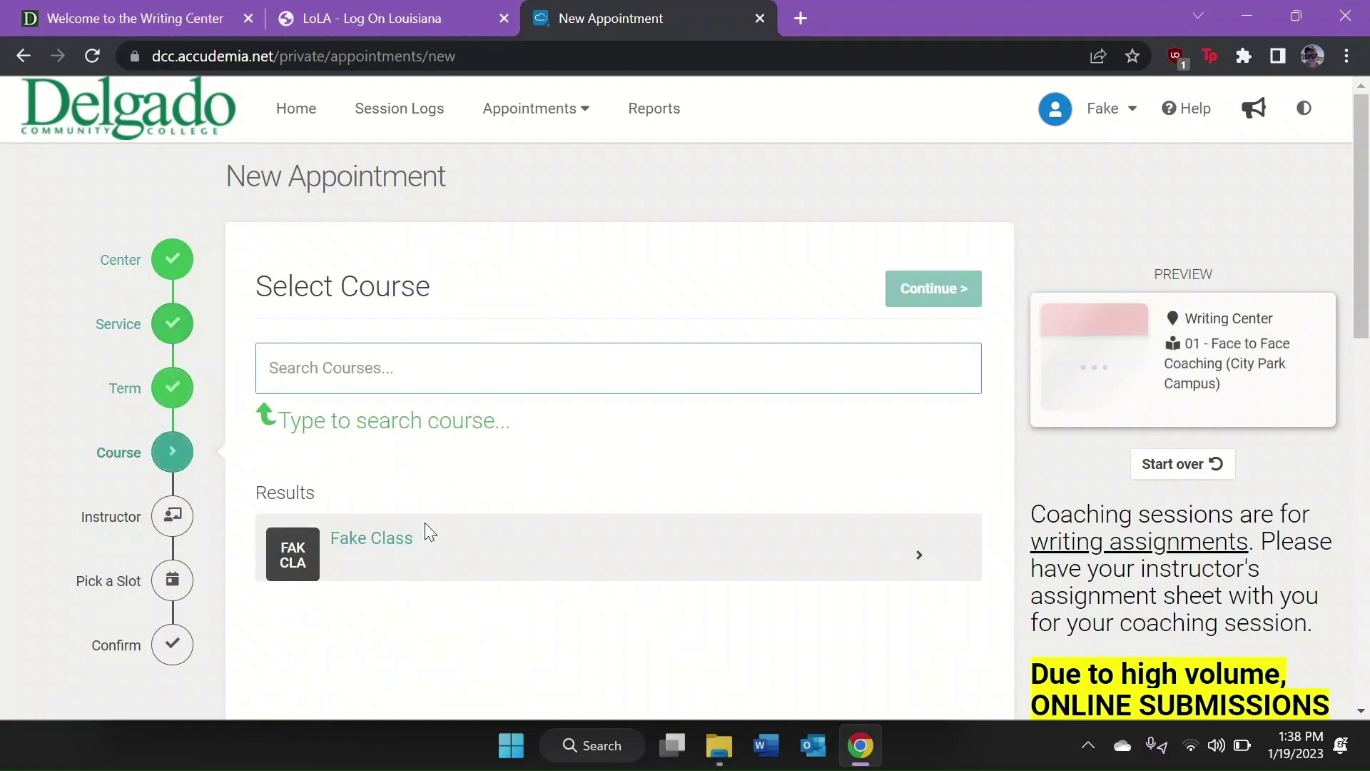
Step: Choose Fake Class and pick a tutor's Friday, Jan 20, 9:00–9:45 AM slot
{"action": "left_click", "coordinate": [357, 551]}
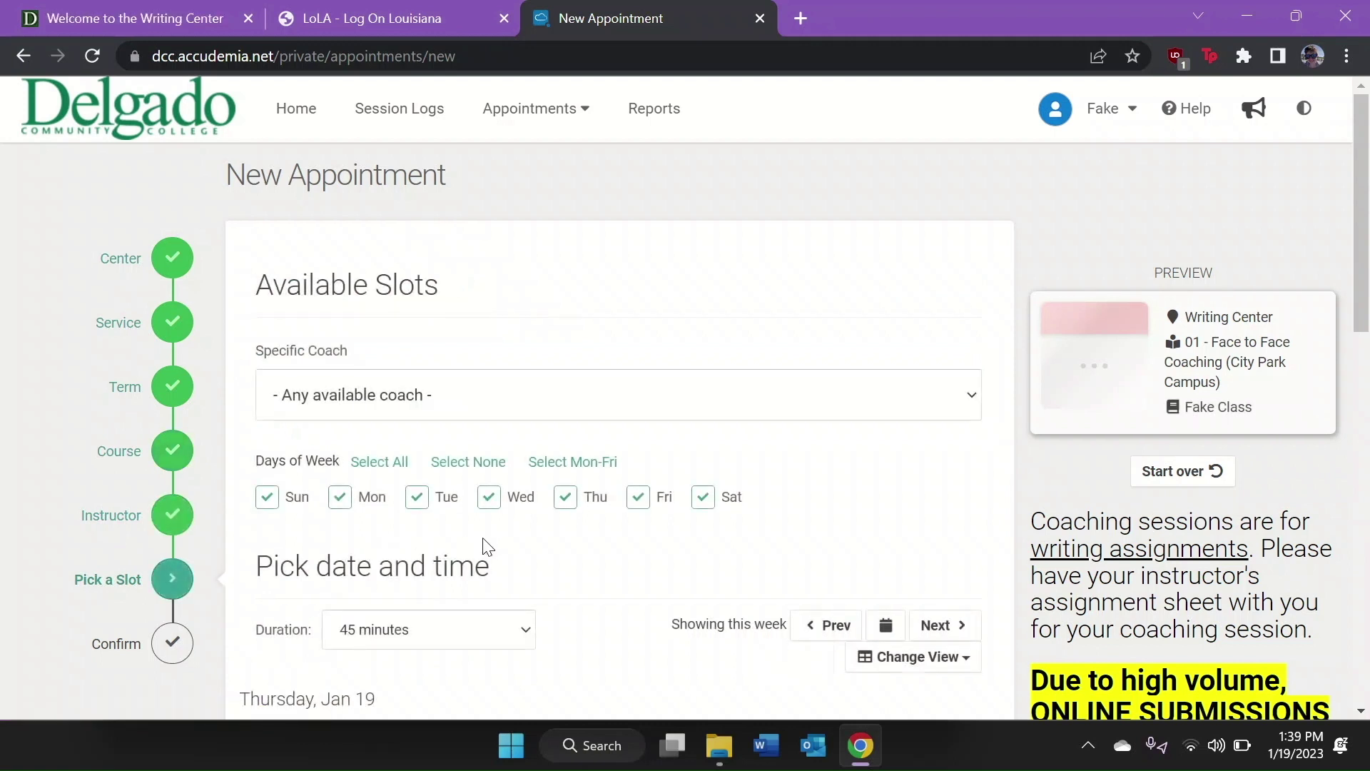
{"action": "scroll", "coordinate": [485, 546], "scroll_direction": "down", "scroll_amount": 3}
{"action": "scroll", "coordinate": [482, 544], "scroll_direction": "down", "scroll_amount": 5}
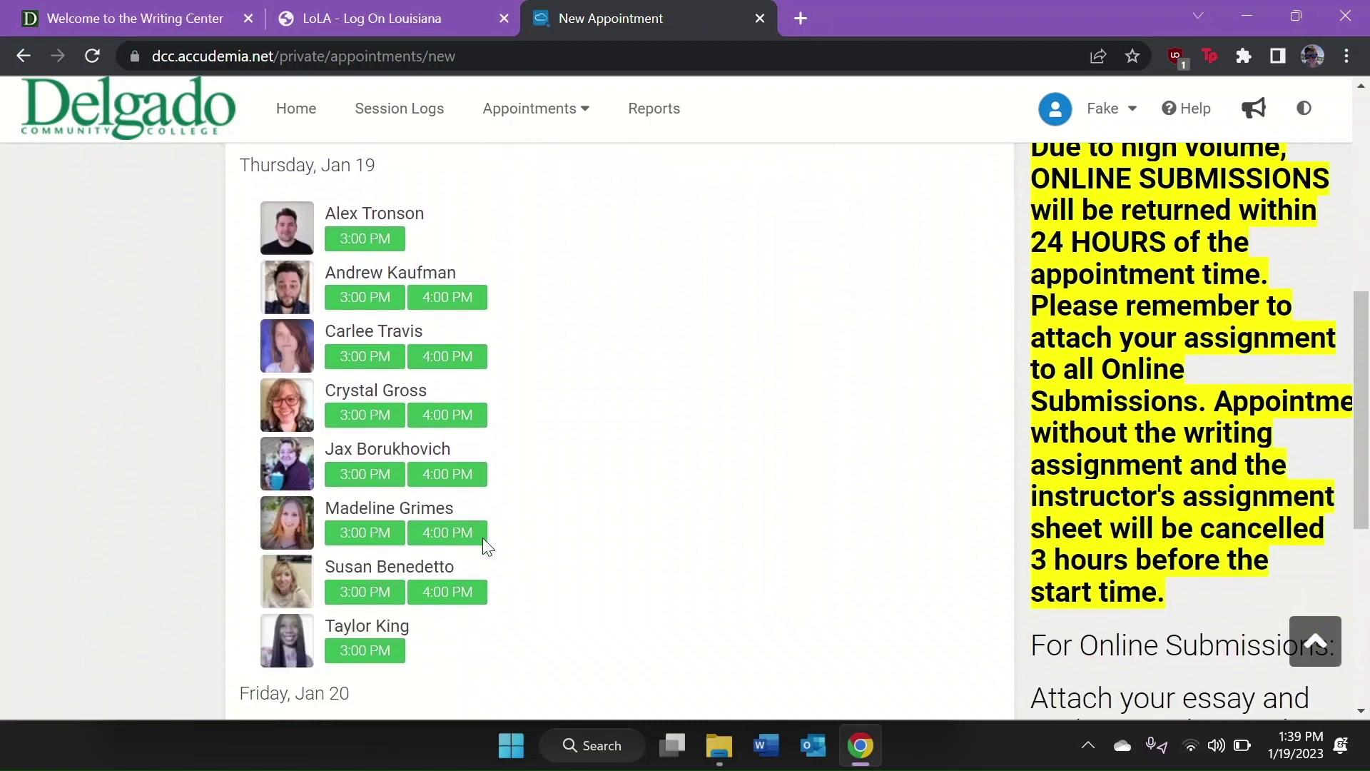
{"action": "scroll", "coordinate": [529, 566], "scroll_direction": "down", "scroll_amount": 1}
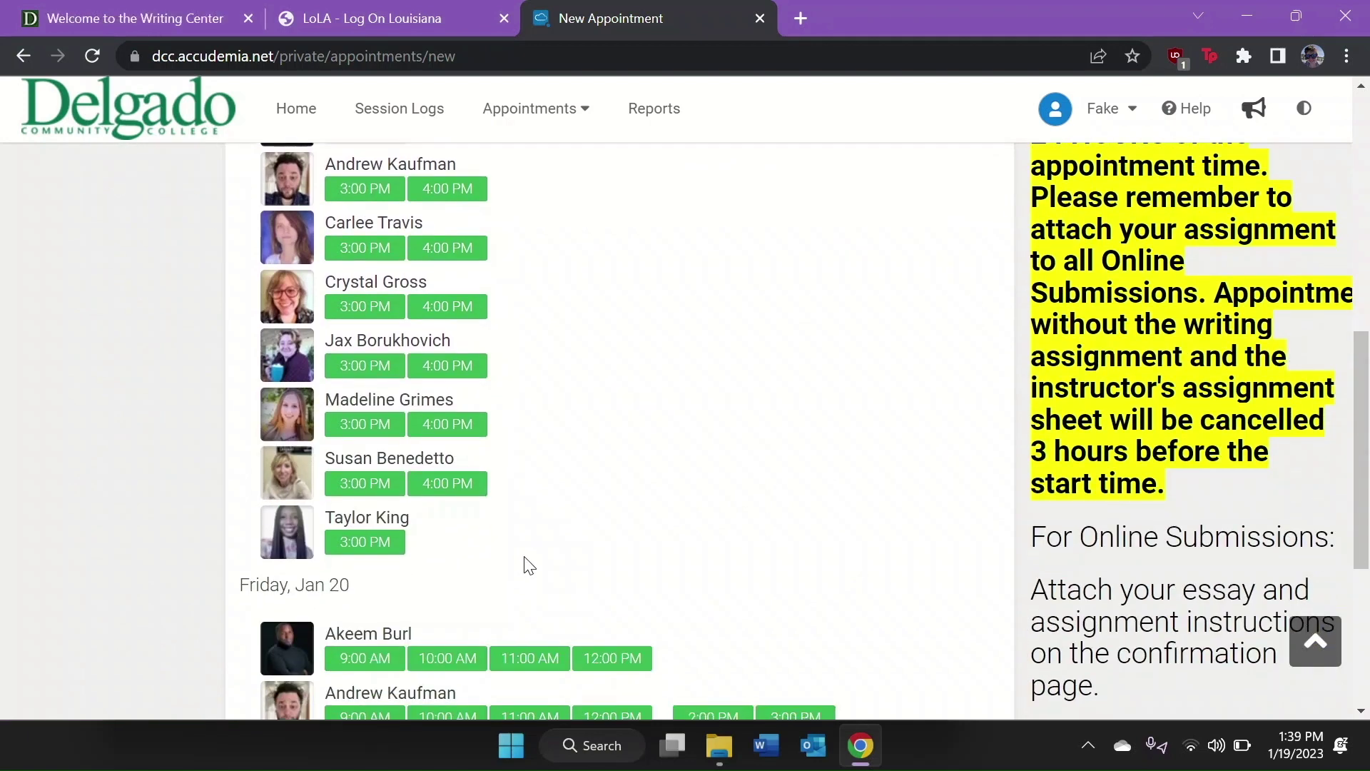
{"action": "scroll", "coordinate": [529, 566], "scroll_direction": "down", "scroll_amount": 1}
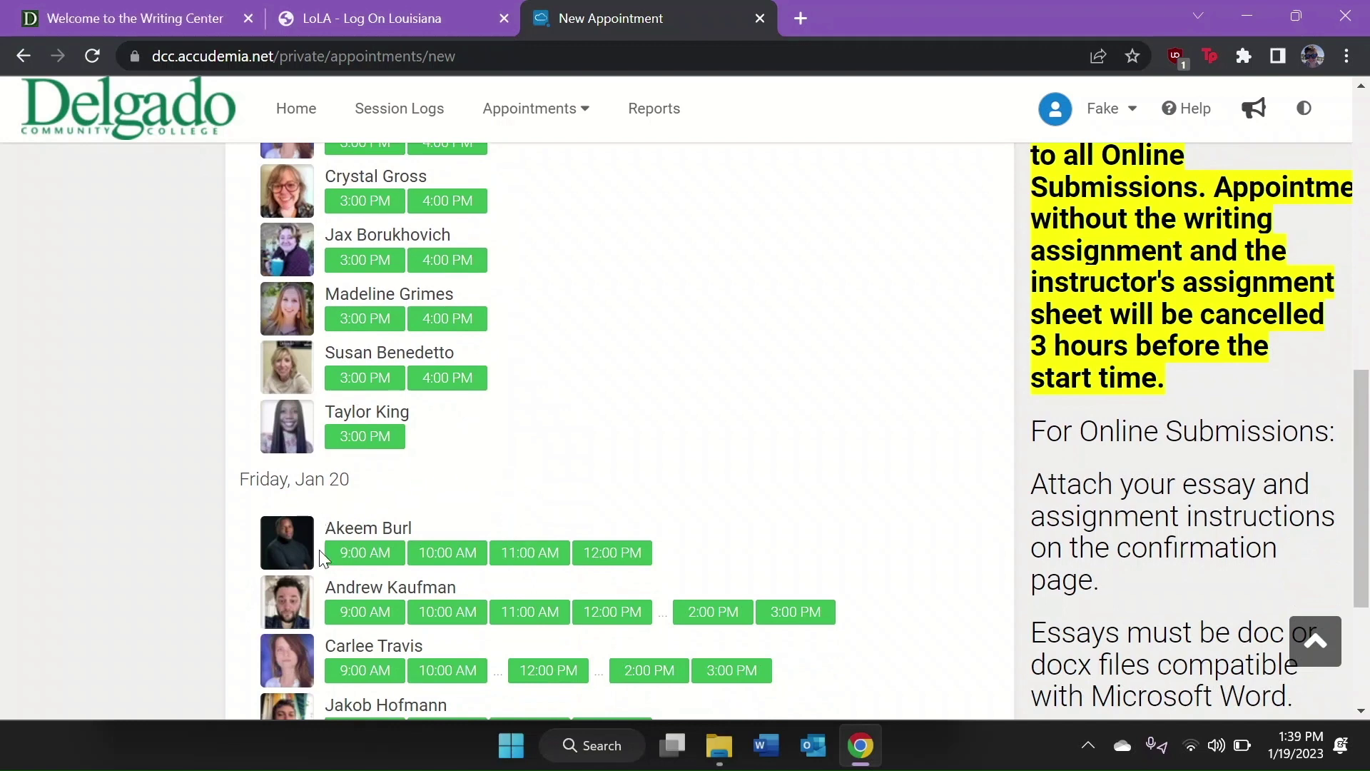
{"action": "left_click", "coordinate": [355, 554]}
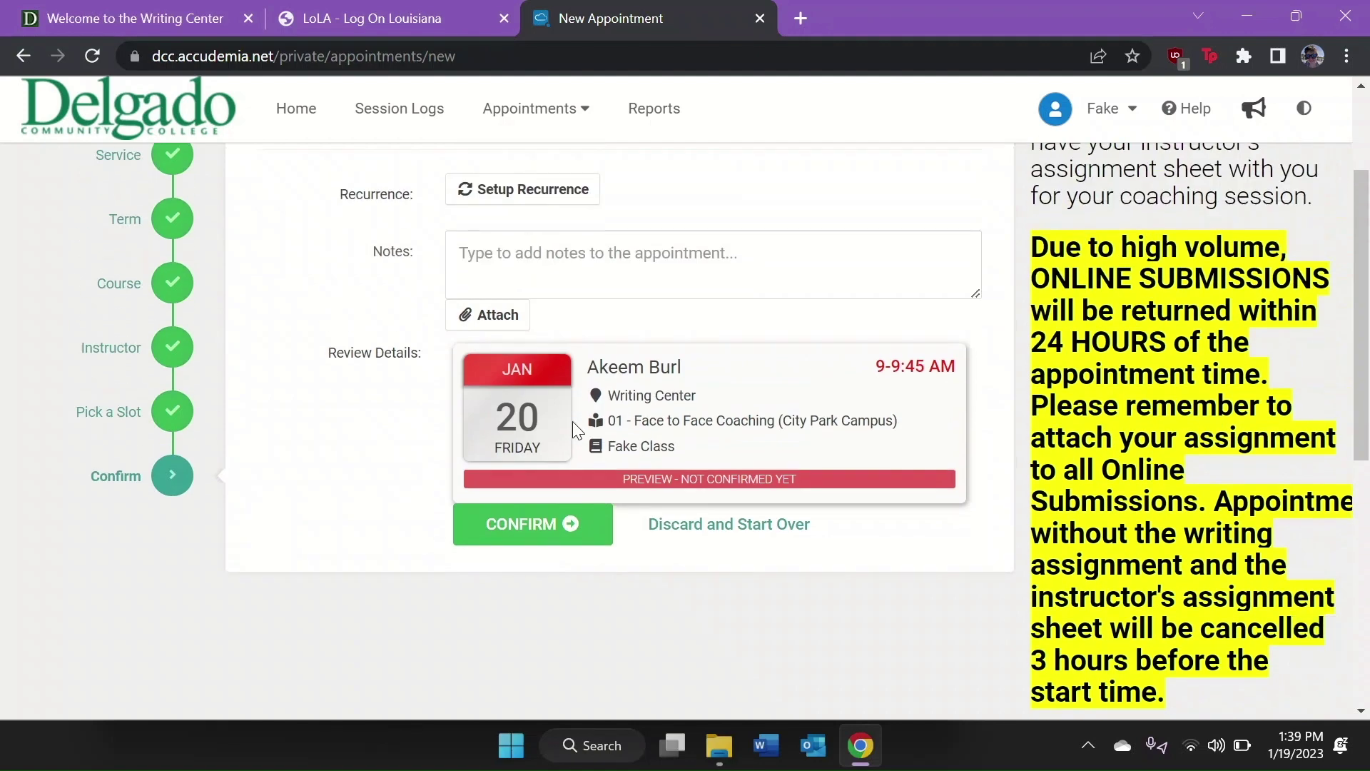
Step: Confirm the Friday Jan 20 9:00 AM face-to-face appointment and start a second booking
{"action": "left_click", "coordinate": [534, 631]}
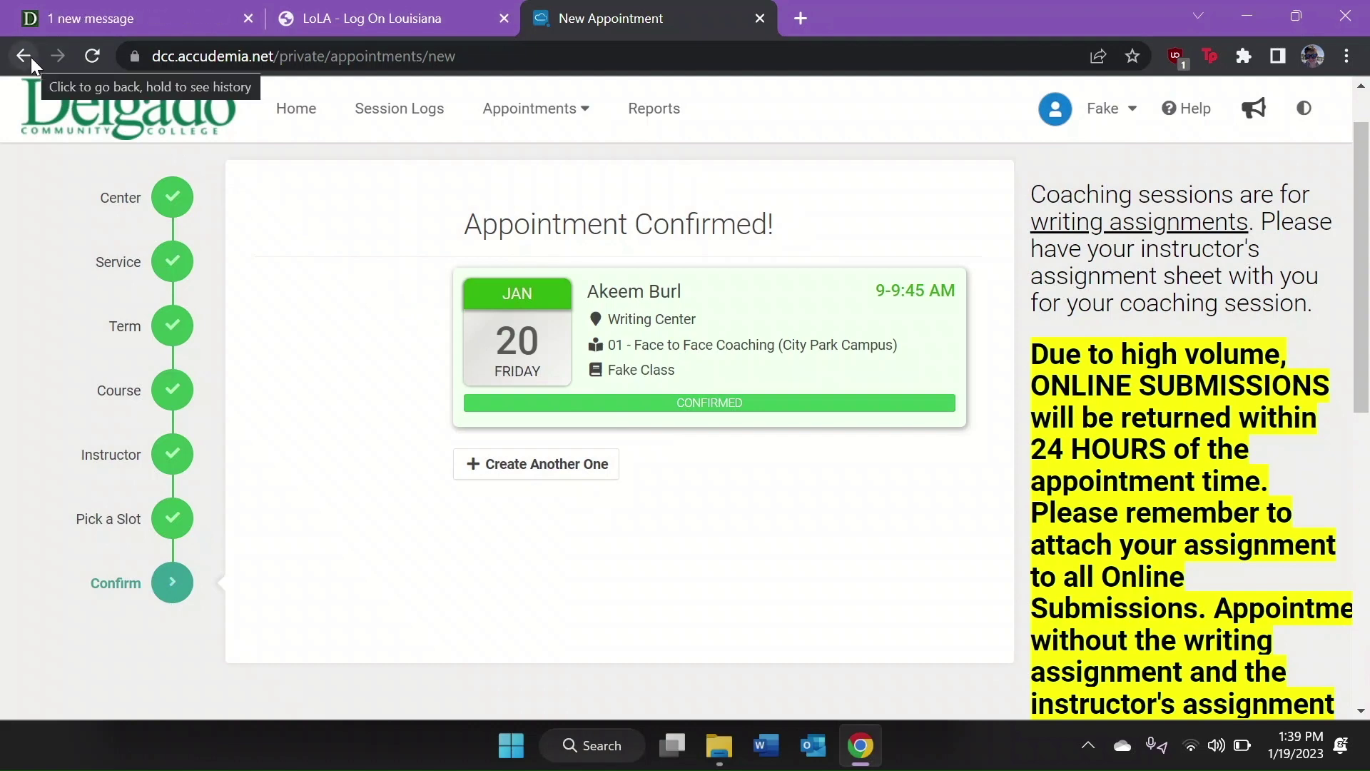
{"action": "left_click", "coordinate": [23, 56]}
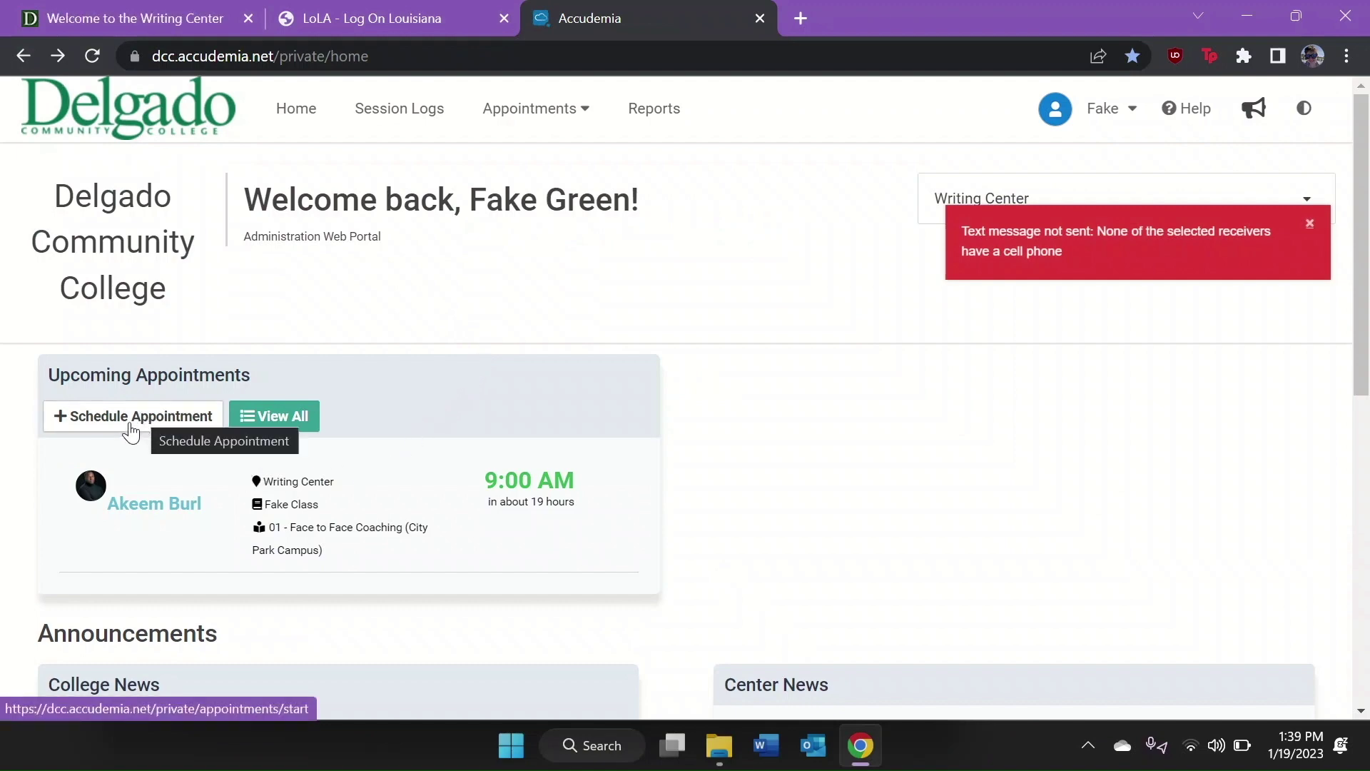
{"action": "left_click", "coordinate": [132, 422]}
Step: Book 03 - Online Coaching via Zoom for Fake Class, Saturday Jan 21, 2:00–2:45 PM
{"action": "scroll", "coordinate": [461, 525], "scroll_direction": "down", "scroll_amount": 1}
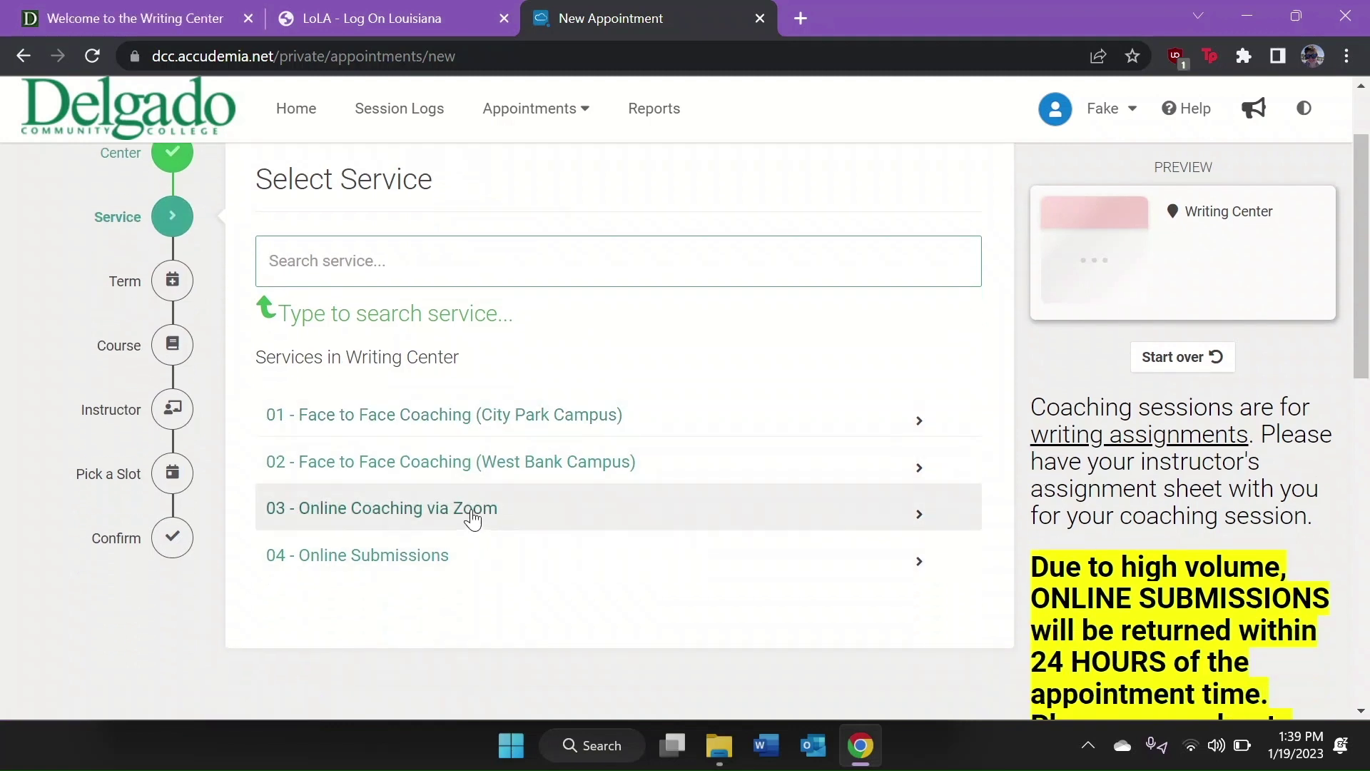
{"action": "left_click", "coordinate": [397, 515]}
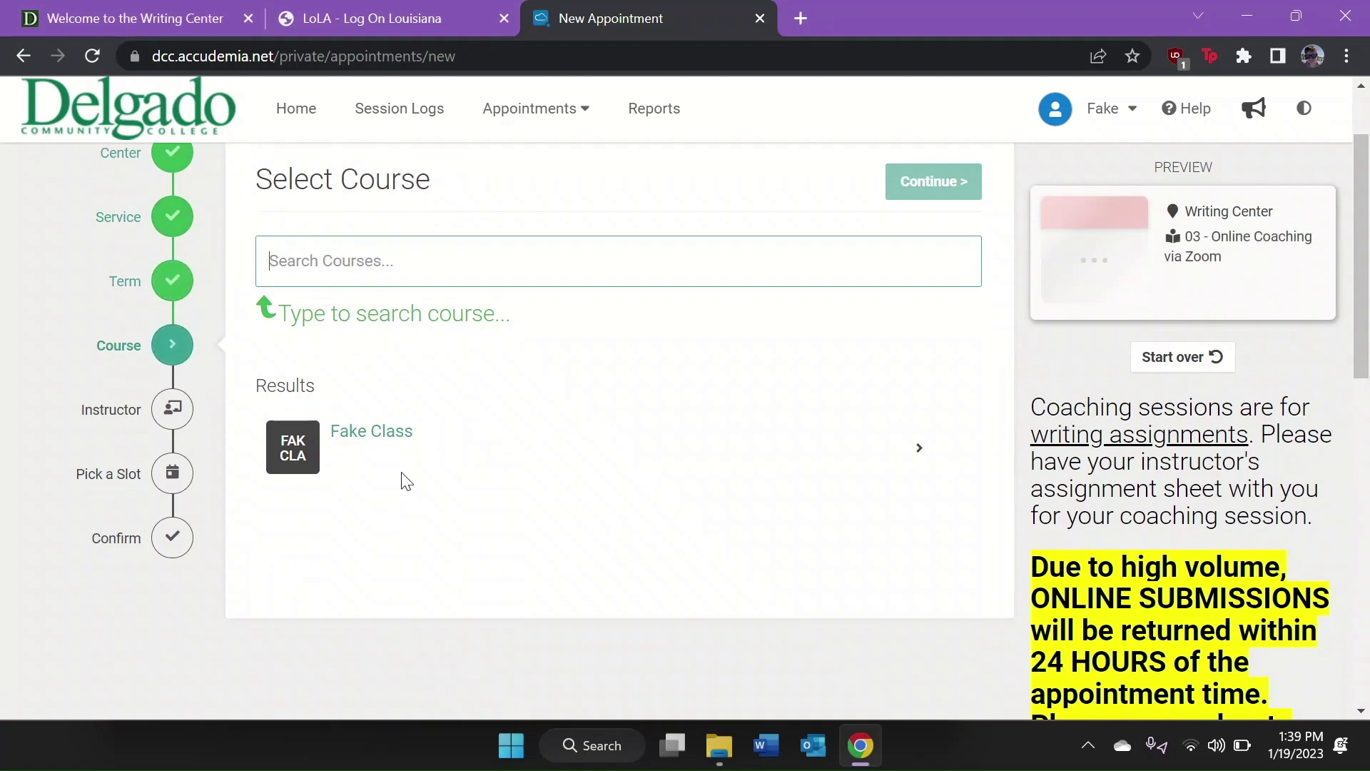
{"action": "left_click", "coordinate": [923, 471]}
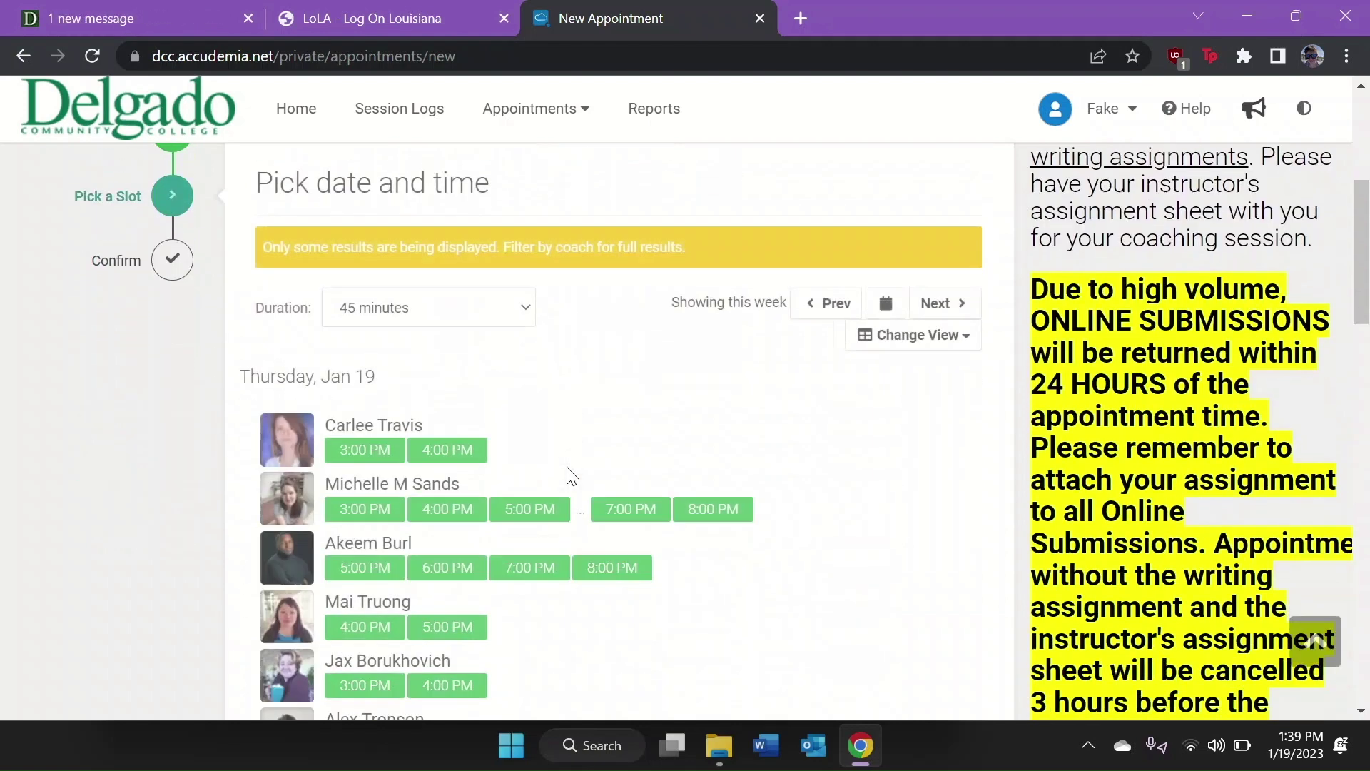
{"action": "scroll", "coordinate": [568, 474], "scroll_direction": "down", "scroll_amount": 5}
{"action": "scroll", "coordinate": [569, 471], "scroll_direction": "down", "scroll_amount": 12}
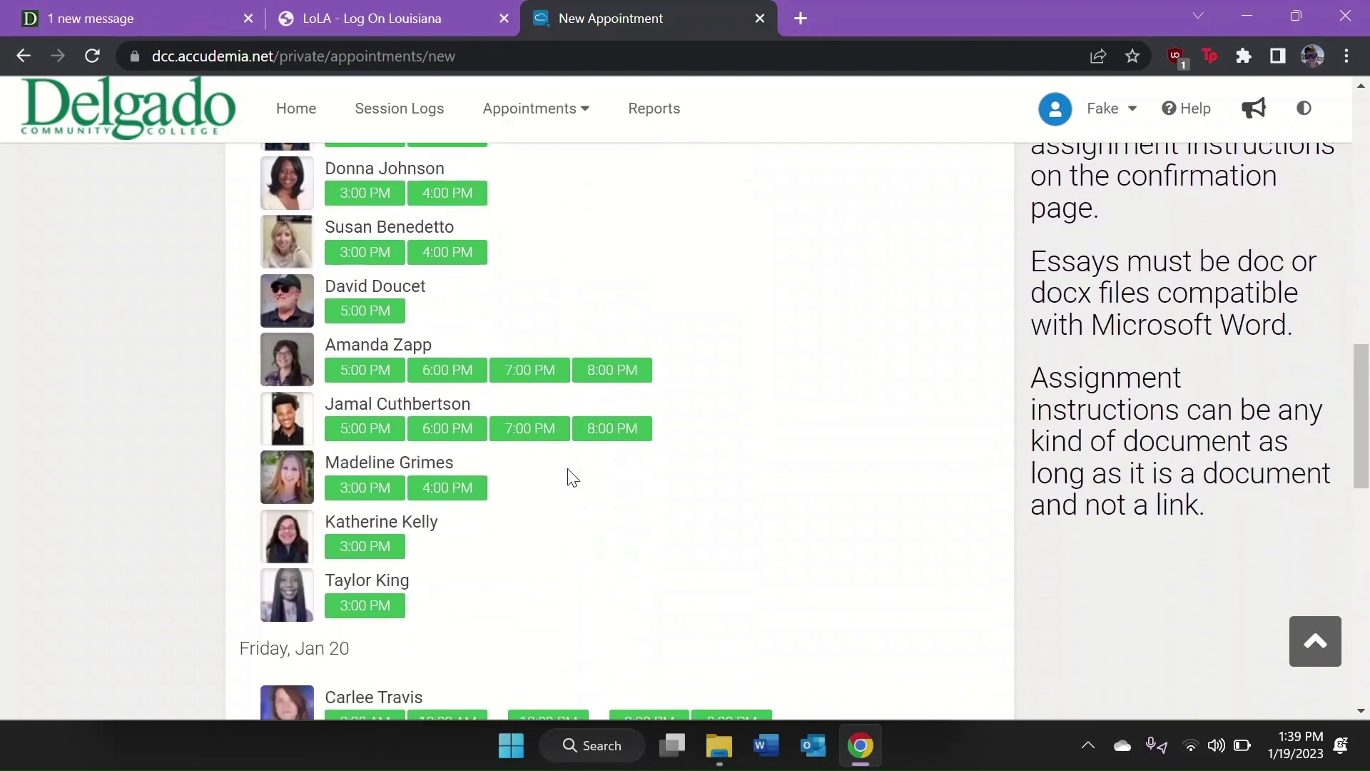
{"action": "scroll", "coordinate": [569, 476], "scroll_direction": "down", "scroll_amount": 3}
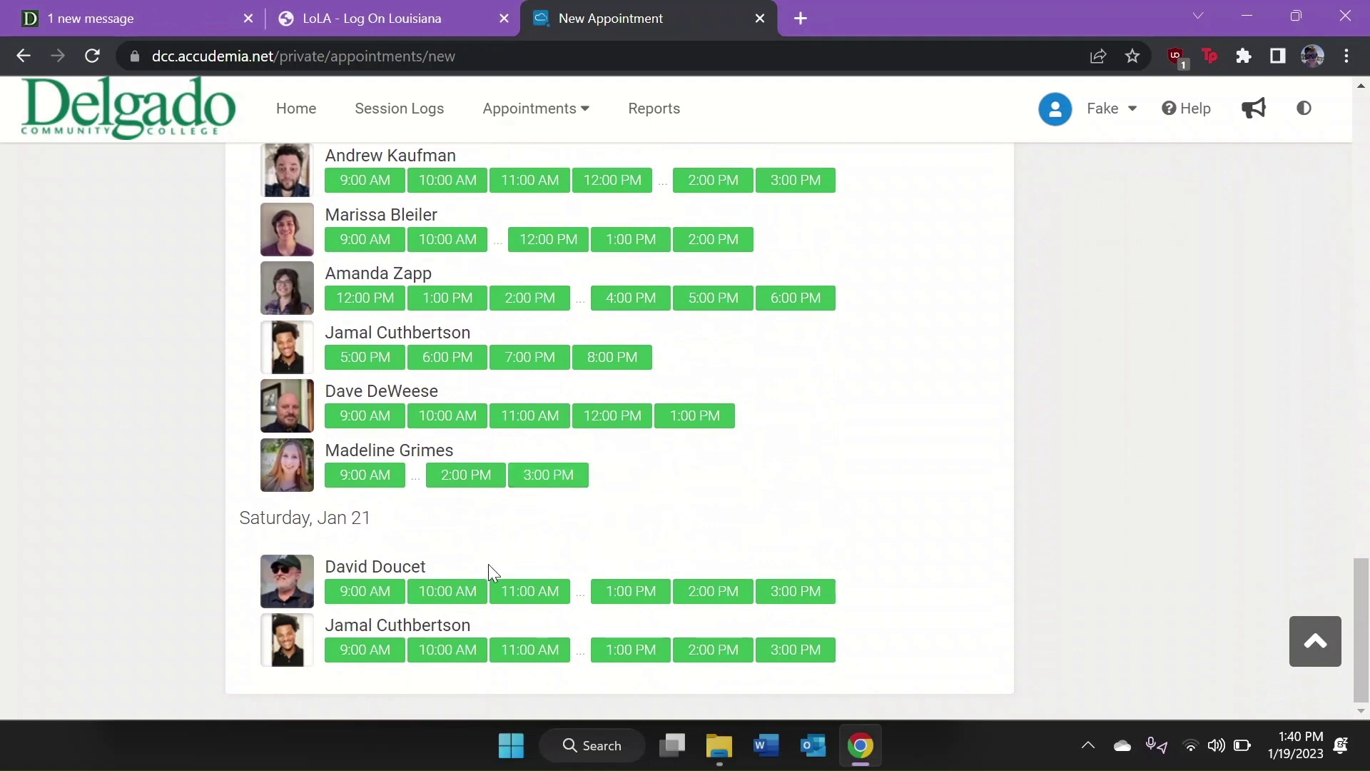
{"action": "left_click", "coordinate": [714, 593]}
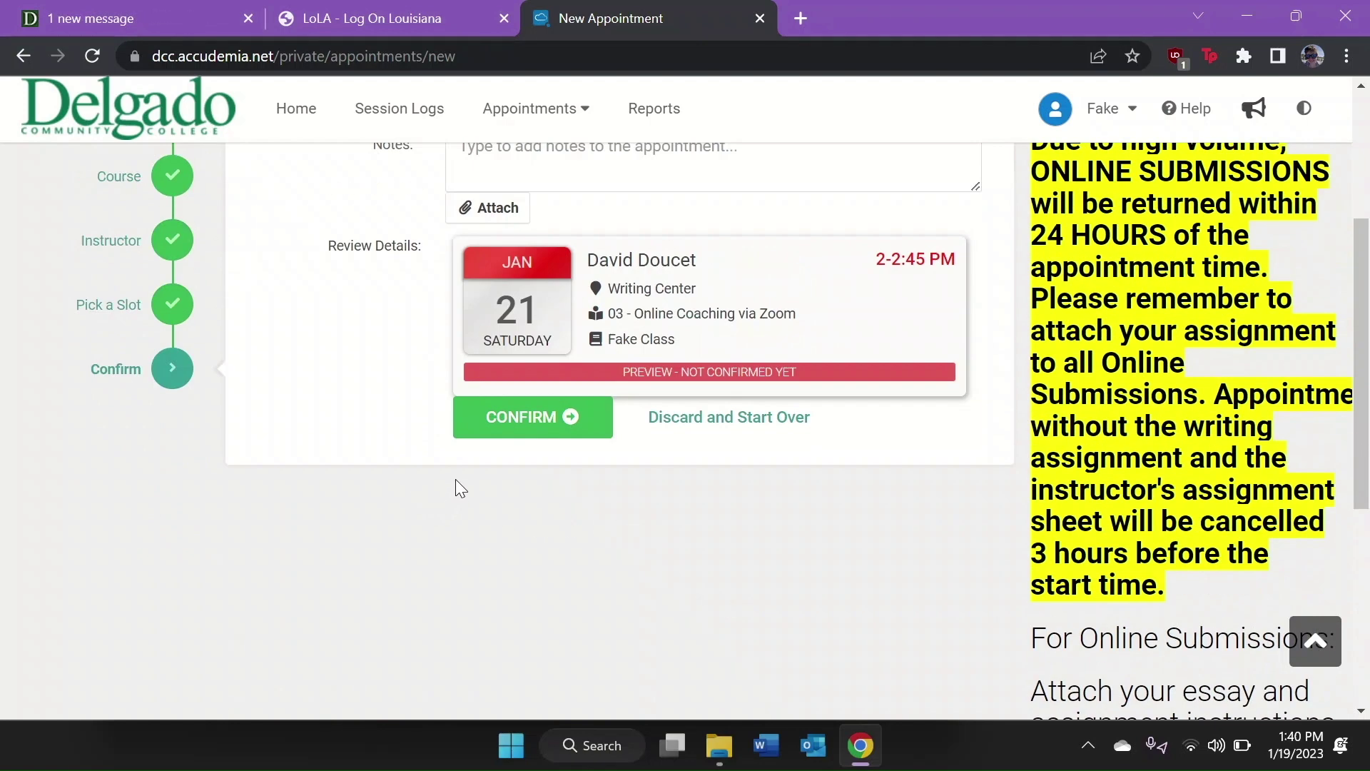
Step: Confirm the Saturday Jan 21 2:00 PM Zoom appointment and return to the portal home
{"action": "left_click", "coordinate": [532, 420]}
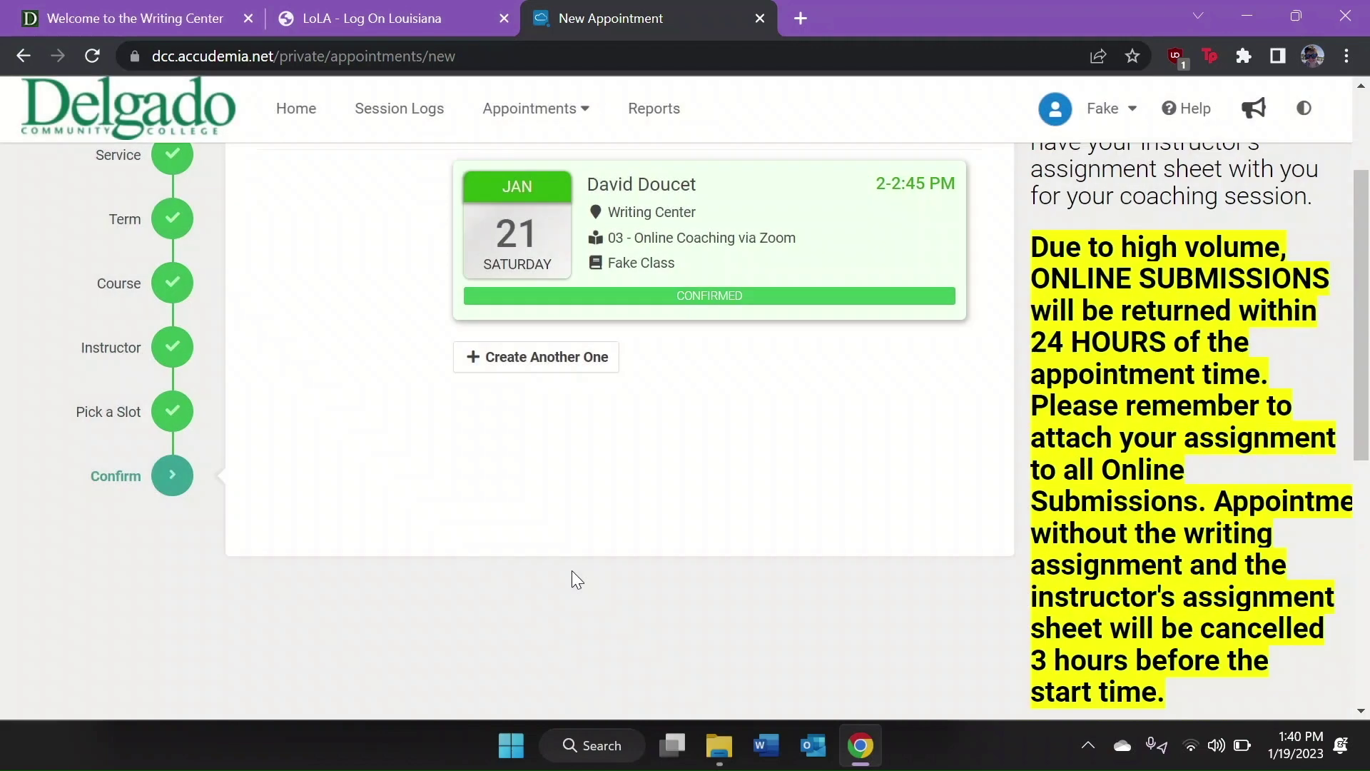
{"action": "scroll", "coordinate": [526, 516], "scroll_direction": "up", "scroll_amount": 2}
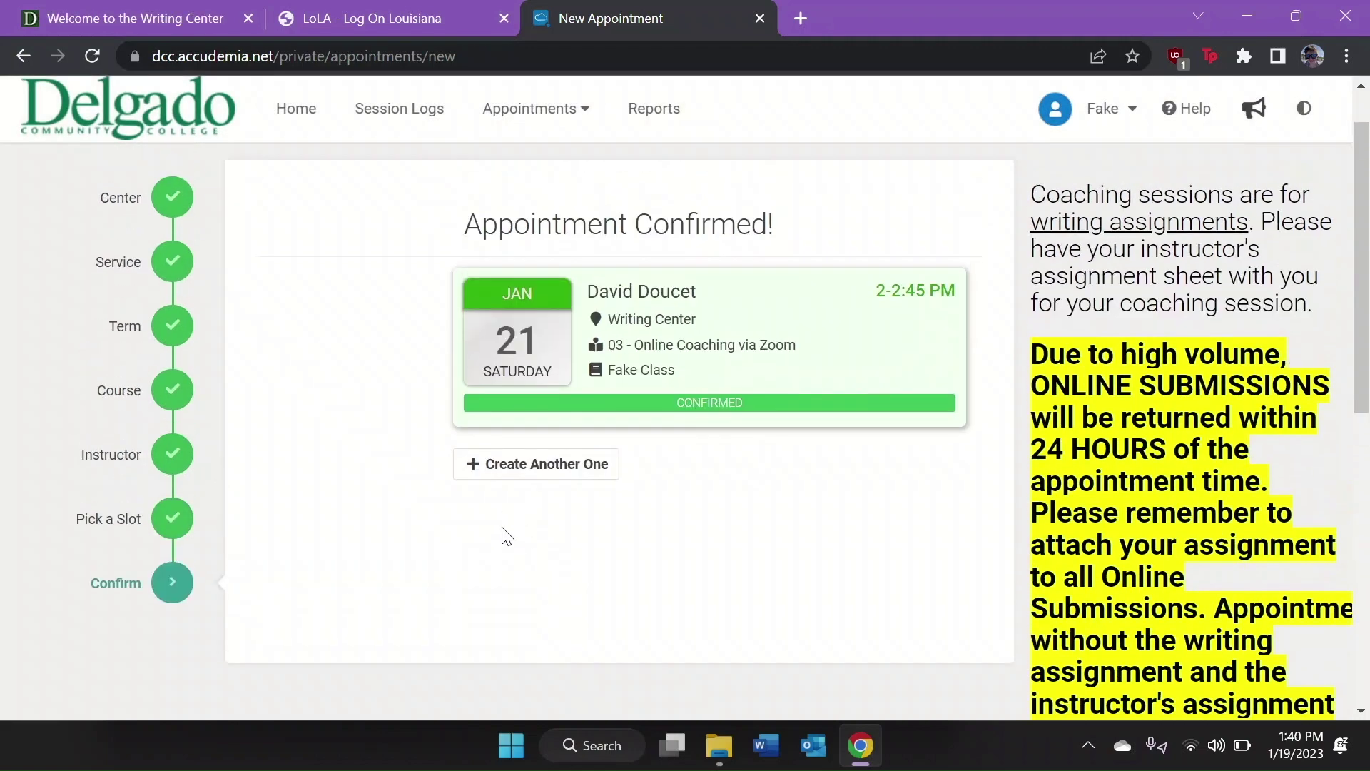
{"action": "left_click", "coordinate": [25, 62]}
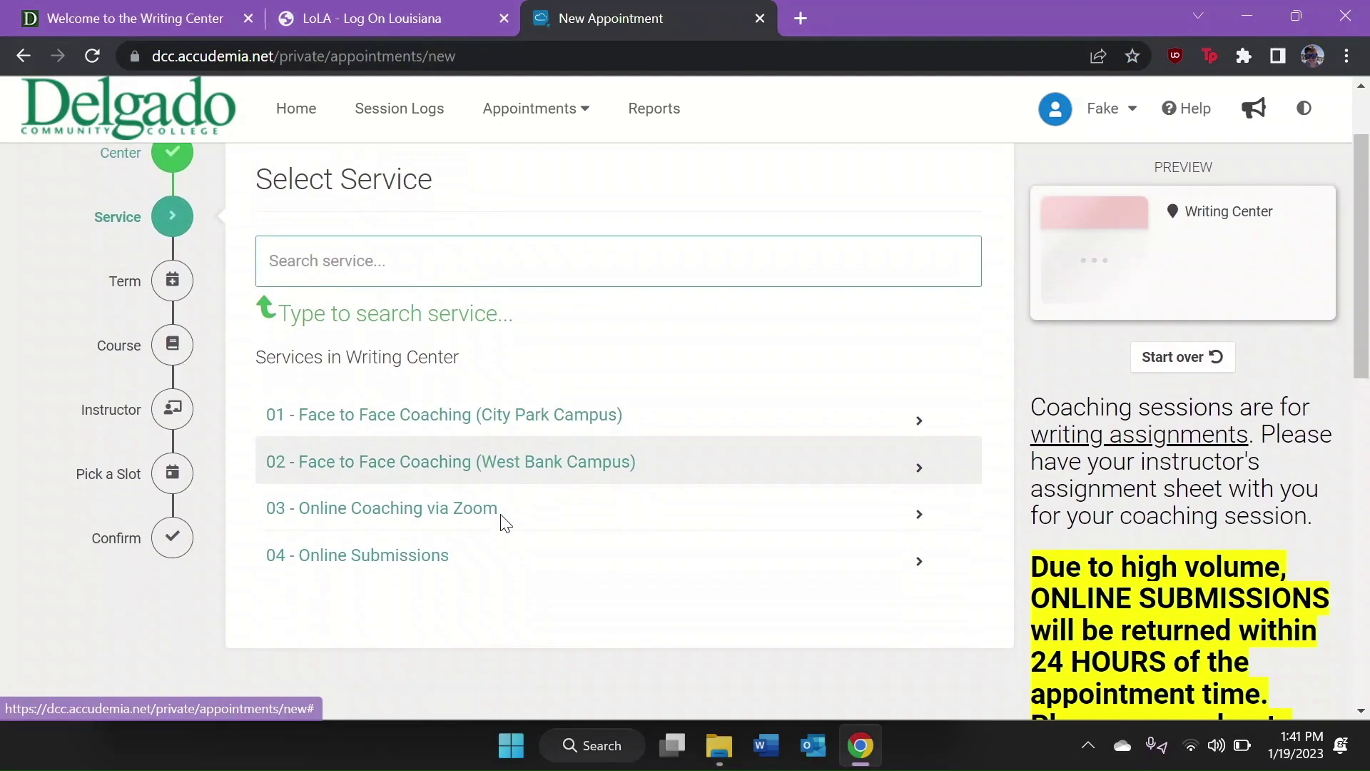
Step: Select 04 - Online Submissions for Fake Class with the Thursday Jan 19, 3:00–3:45 PM slot
{"action": "left_click", "coordinate": [407, 559]}
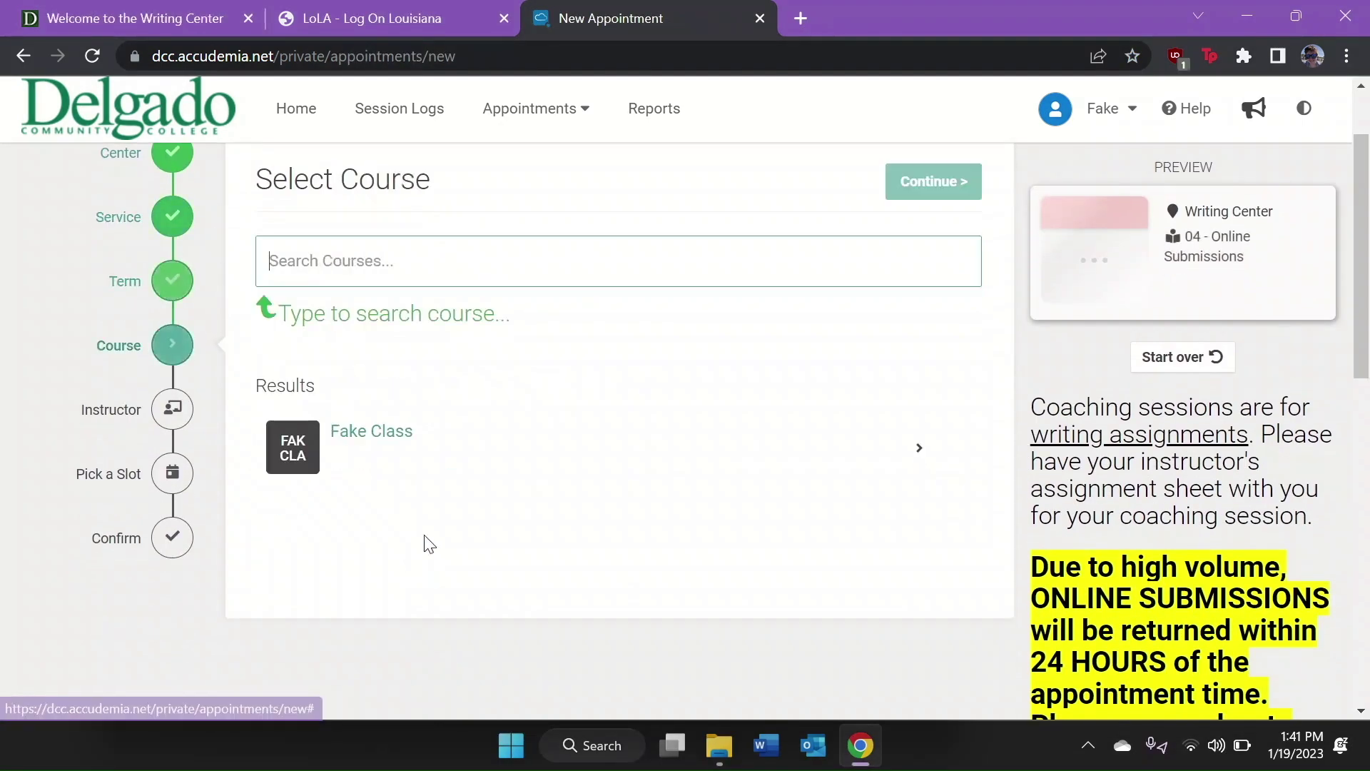
{"action": "left_click", "coordinate": [401, 449]}
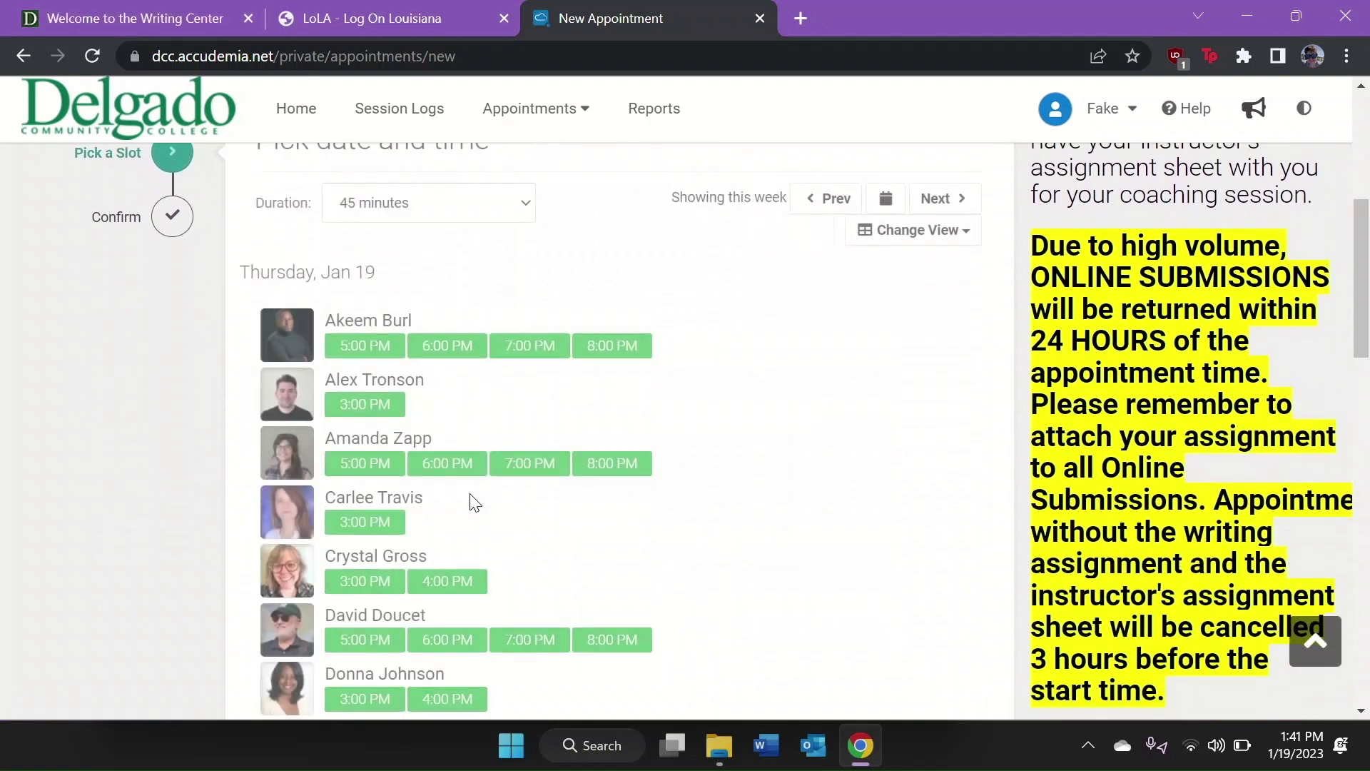
{"action": "scroll", "coordinate": [471, 495], "scroll_direction": "down", "scroll_amount": 1}
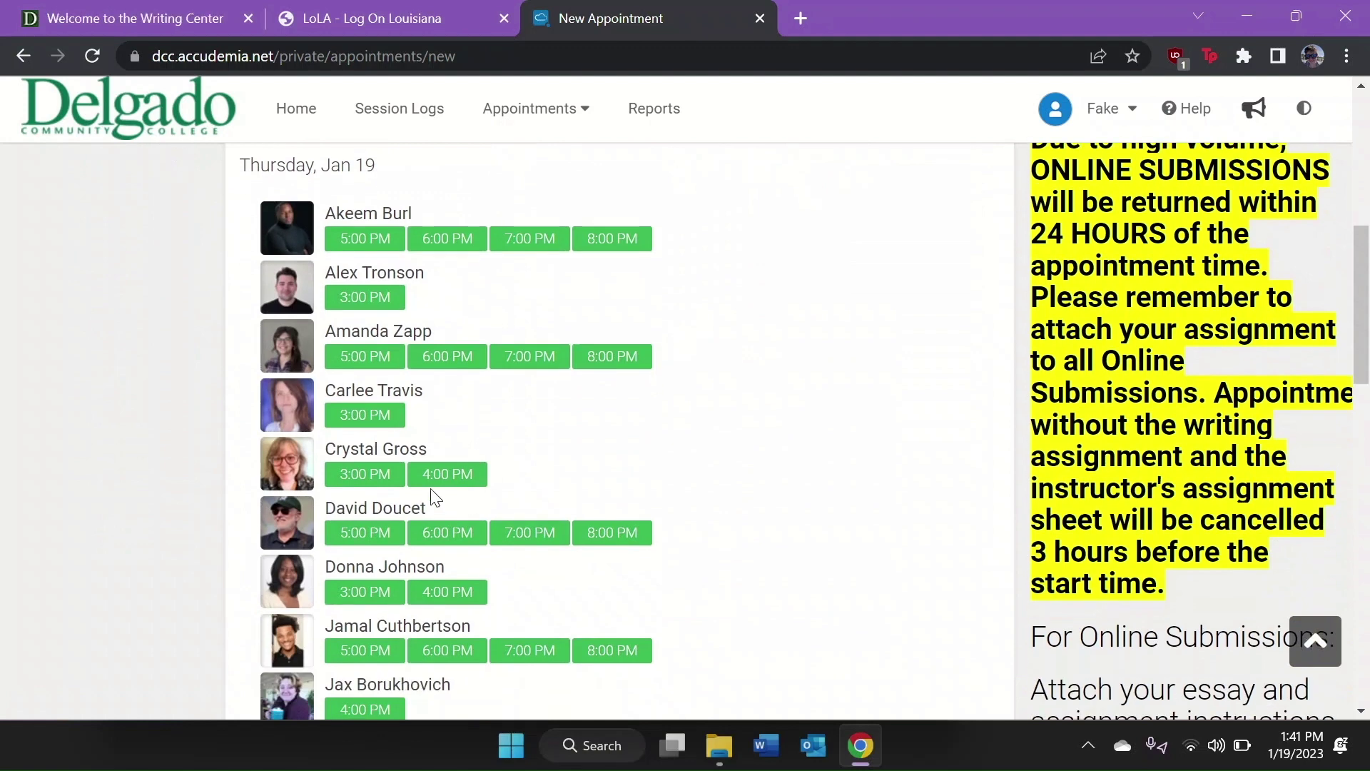
{"action": "left_click", "coordinate": [351, 420]}
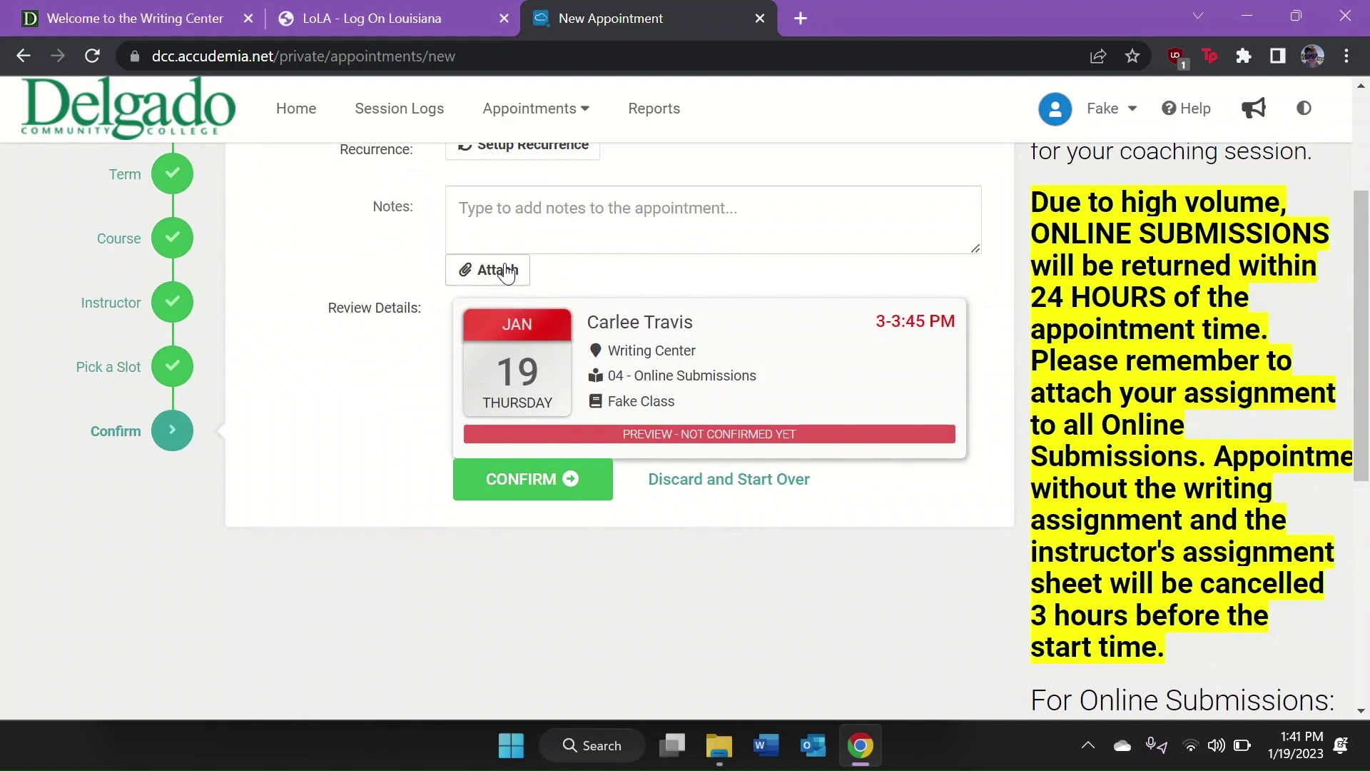
Step: Confirm the Thursday Jan 19 3:00 PM Online Submissions appointment, then return to the Writing Center page
{"action": "scroll", "coordinate": [501, 286], "scroll_direction": "up", "scroll_amount": 2}
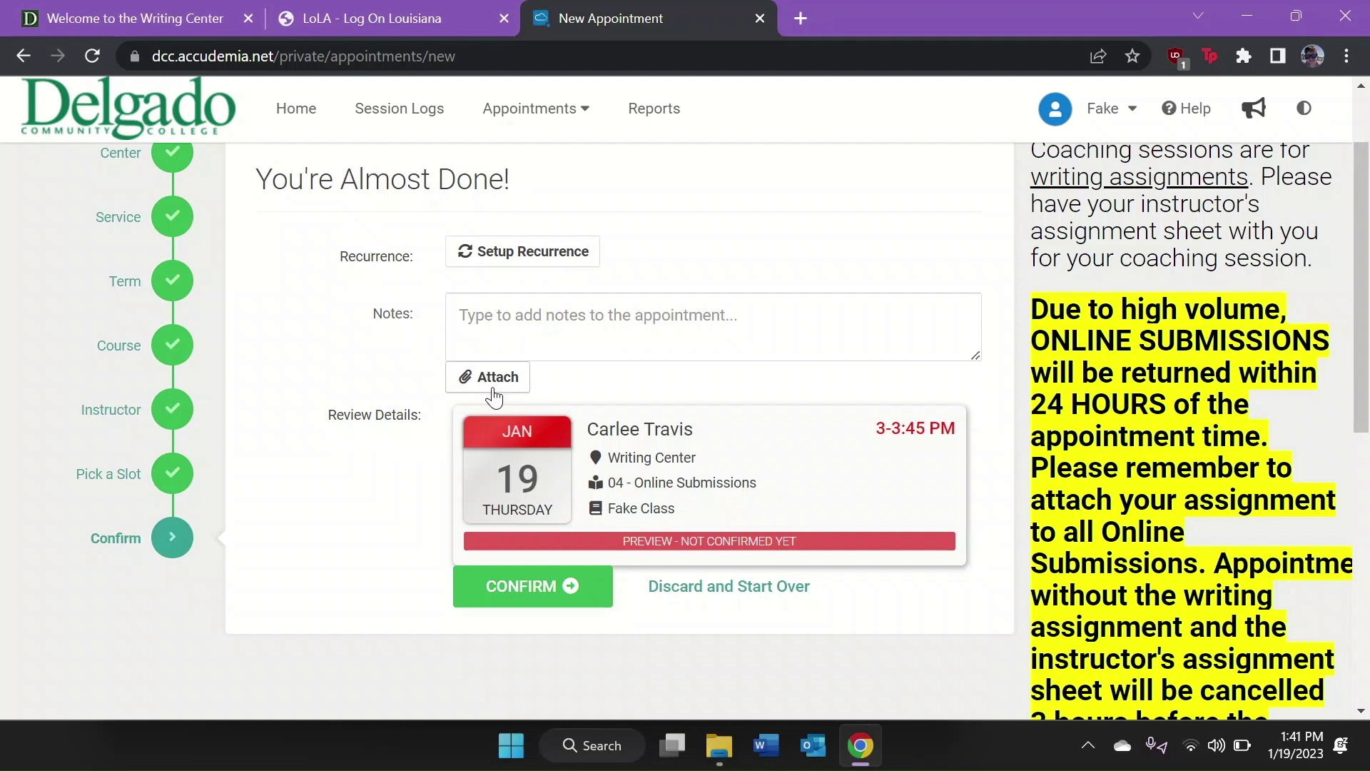
{"action": "left_click", "coordinate": [519, 587]}
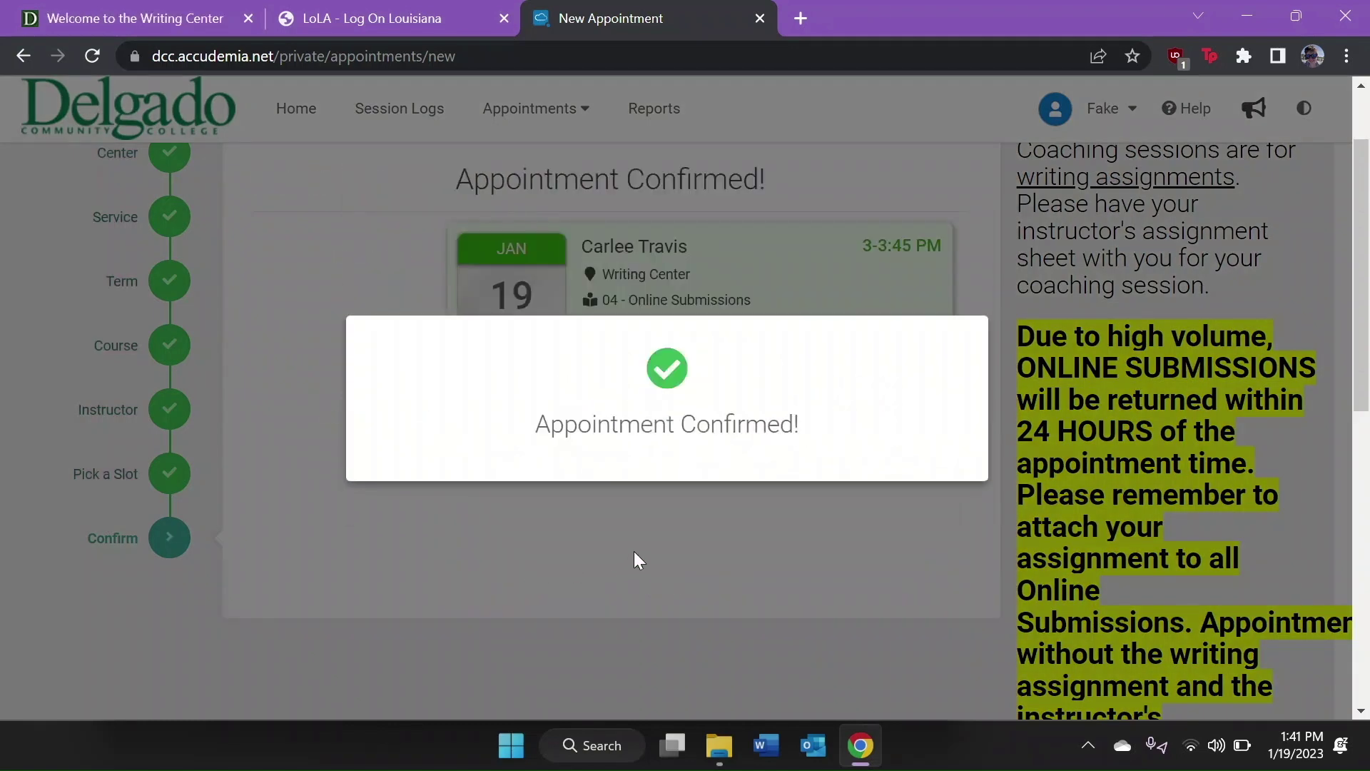
{"action": "scroll", "coordinate": [640, 544], "scroll_direction": "up", "scroll_amount": 1}
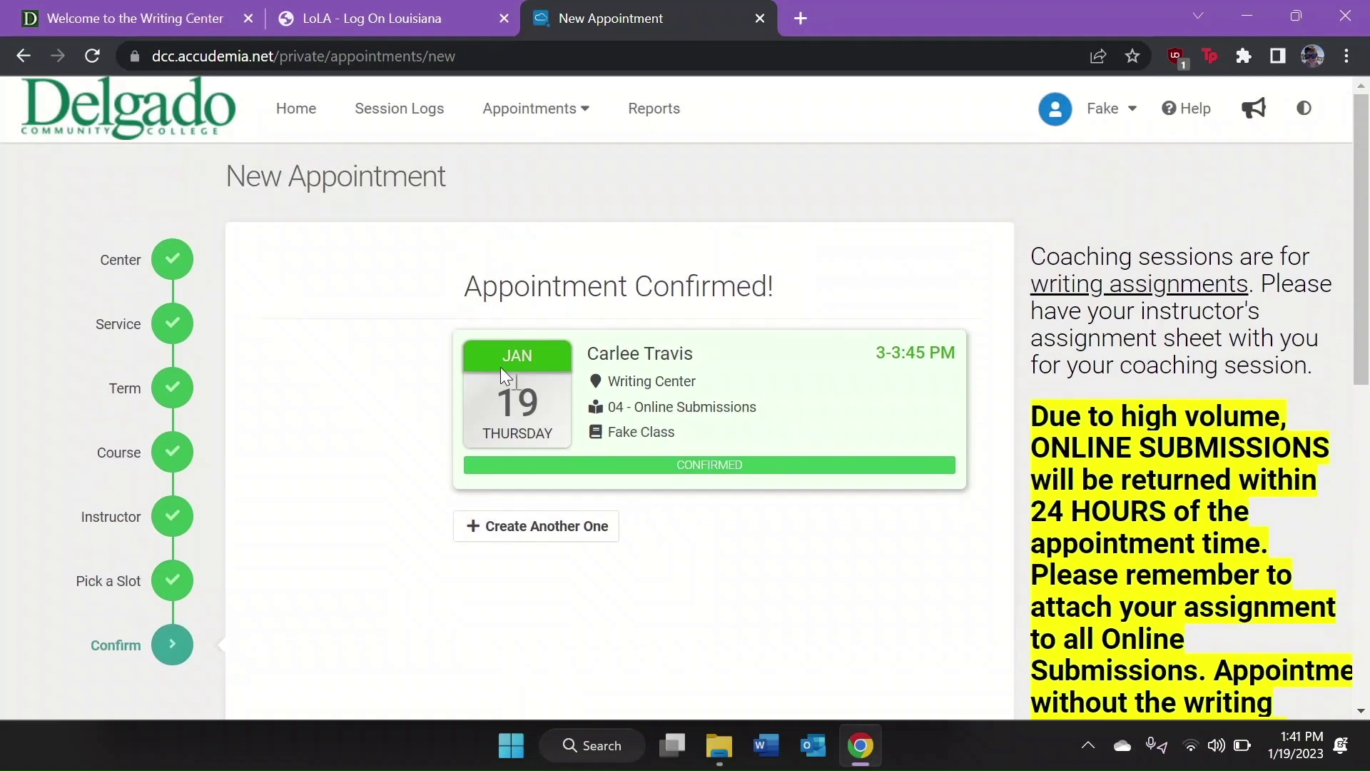
{"action": "left_click", "coordinate": [295, 111]}
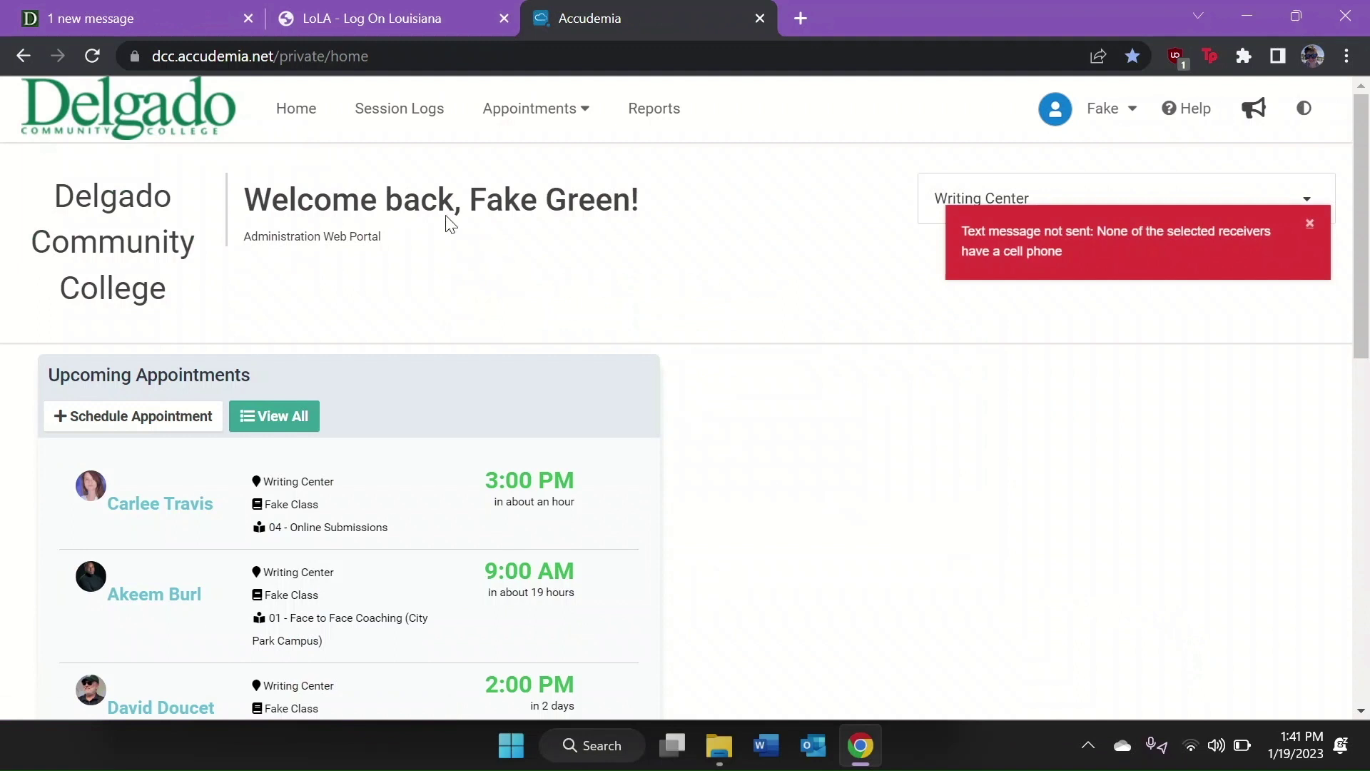
{"action": "left_click", "coordinate": [214, 21]}
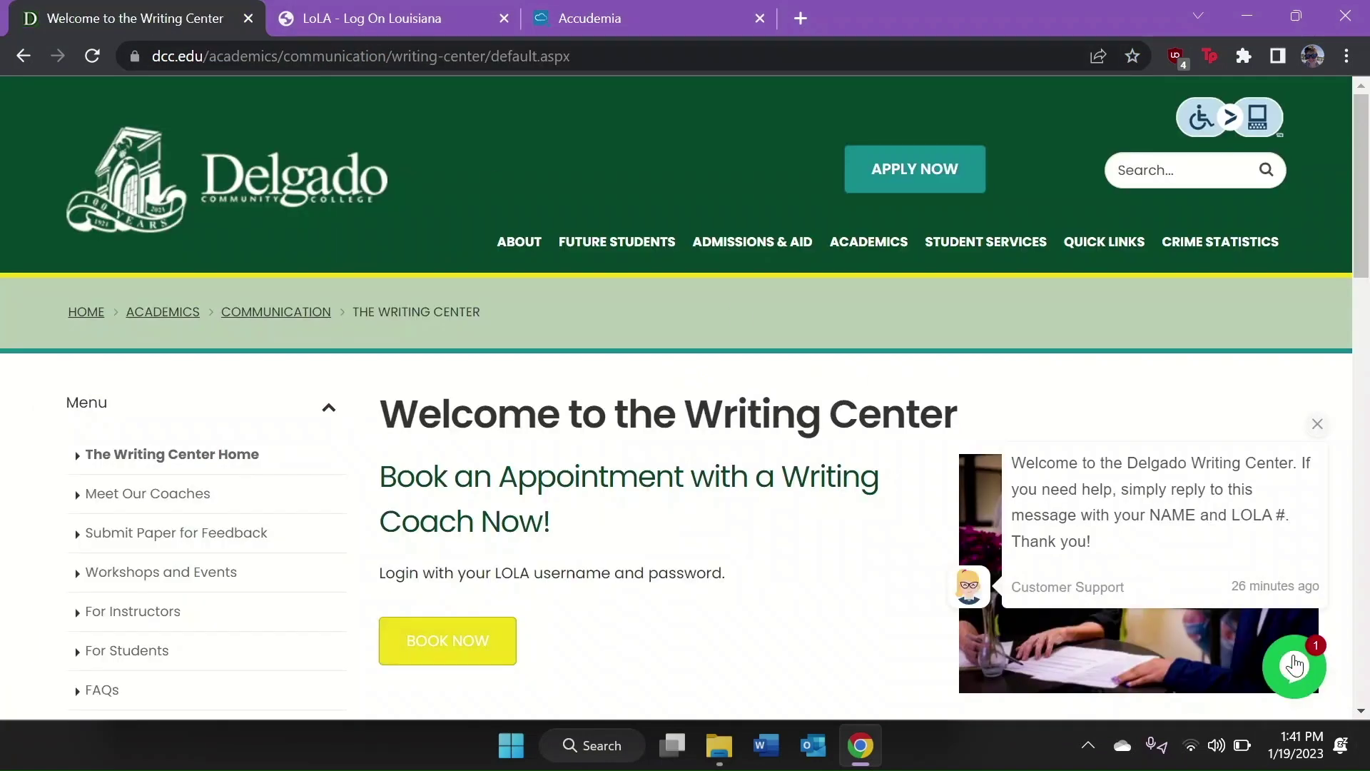
Step: Open the Writing Center's live chat, which asks for a name and LOLA number
{"action": "left_click", "coordinate": [1295, 665]}
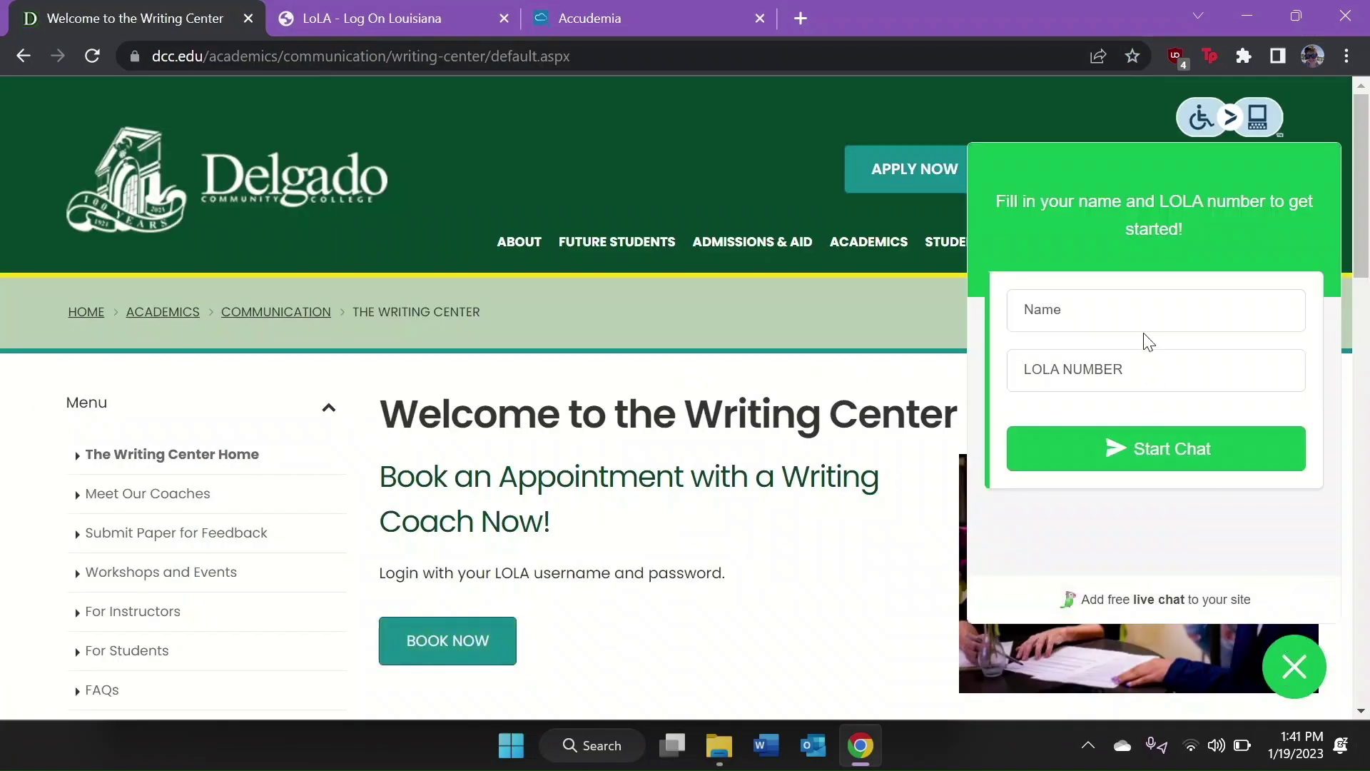